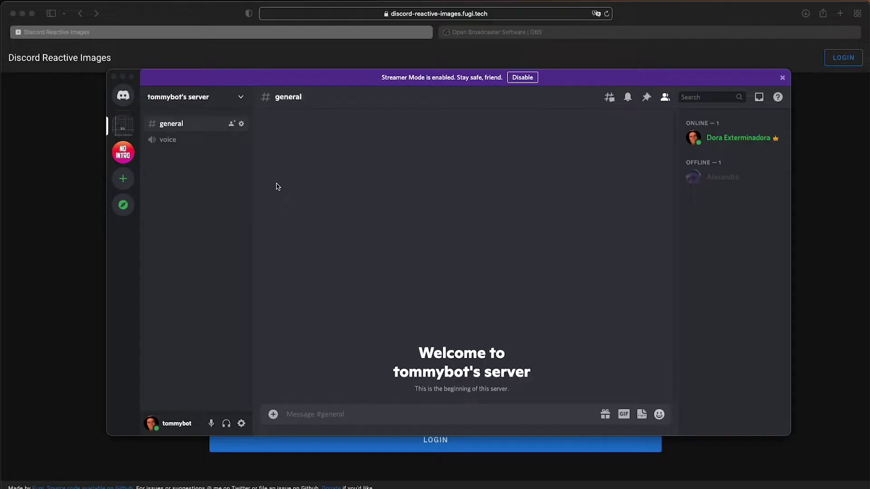
# Step: Join the voice channel and turn on video using the OBS Virtual Camera
pyautogui.click(173, 142)
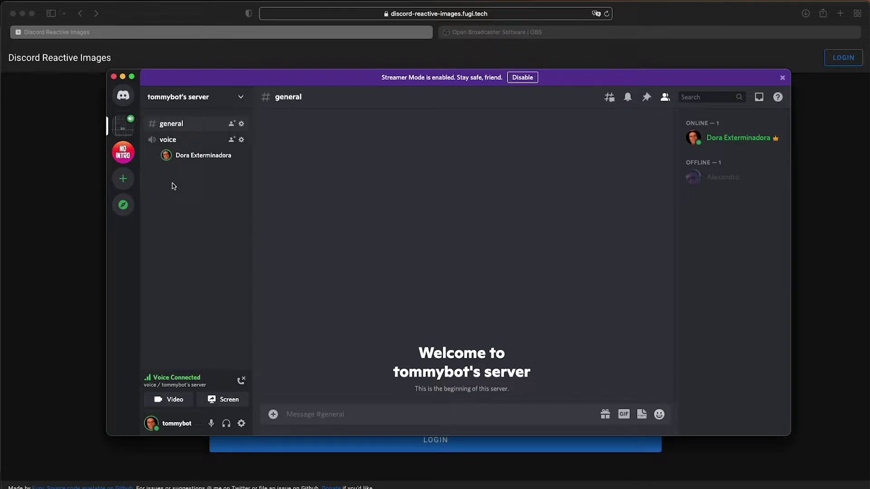
pyautogui.click(166, 400)
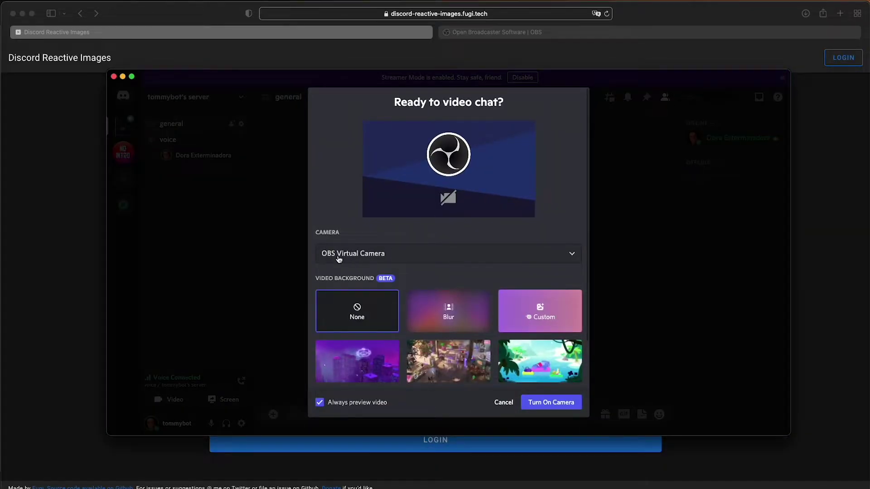
pyautogui.click(542, 409)
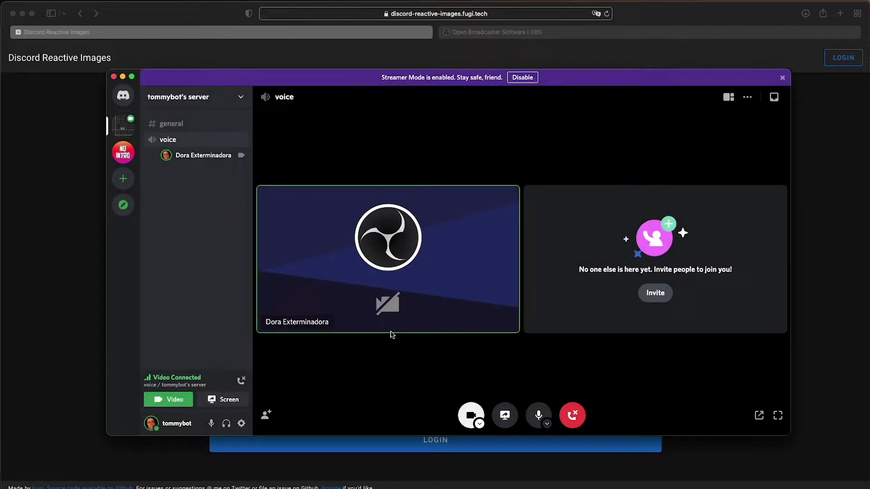
# Step: Restore side-by-side call tiles, open #general, and move the pop-out call video higher
pyautogui.click(477, 228)
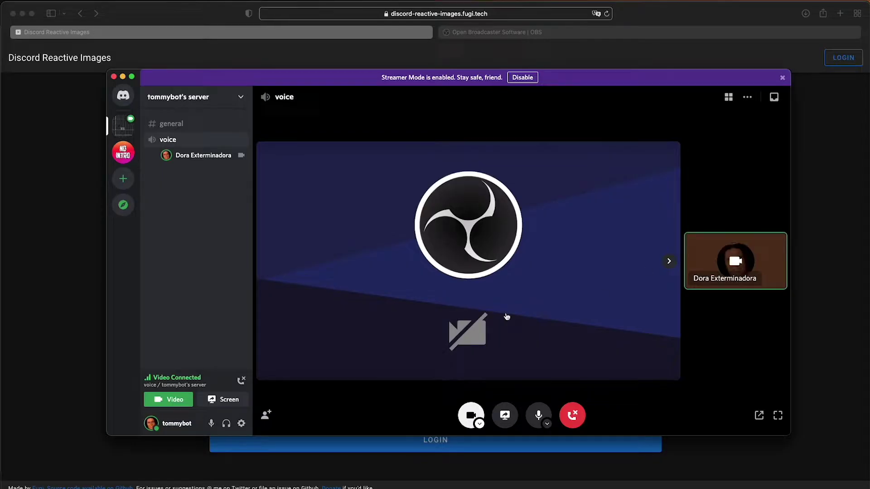
pyautogui.click(443, 306)
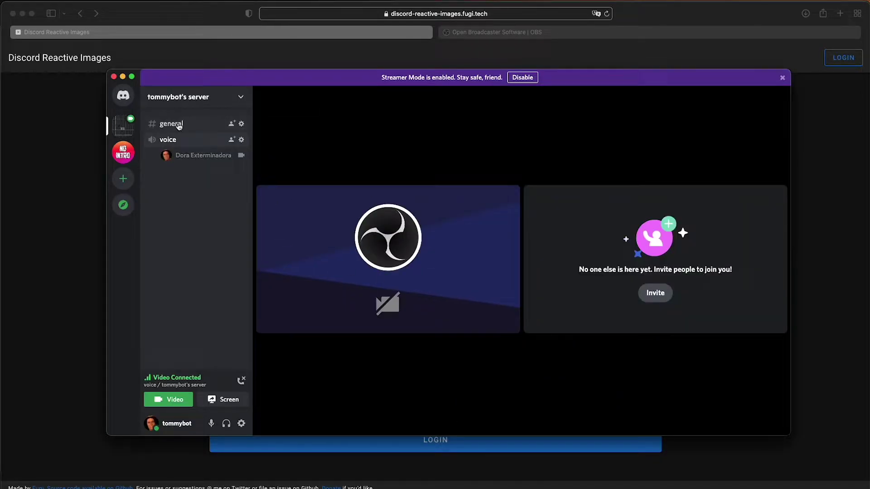
pyautogui.click(171, 124)
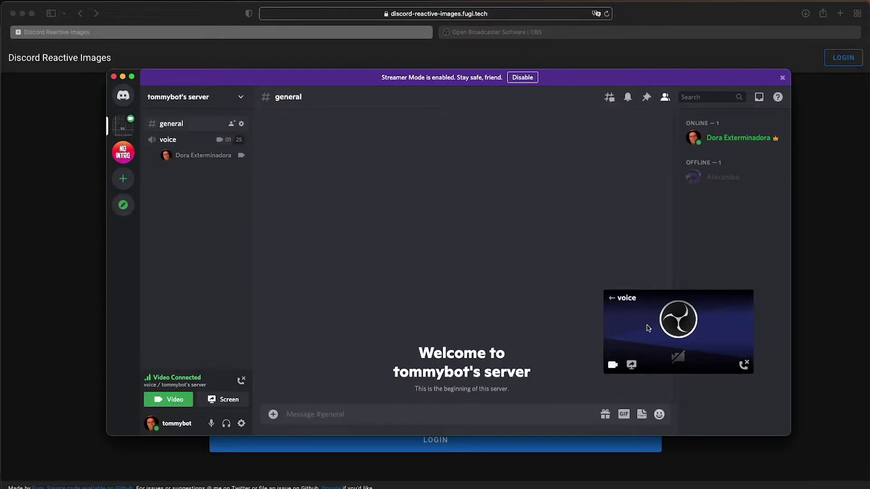
pyautogui.moveTo(645, 297); pyautogui.dragTo(715, 260)
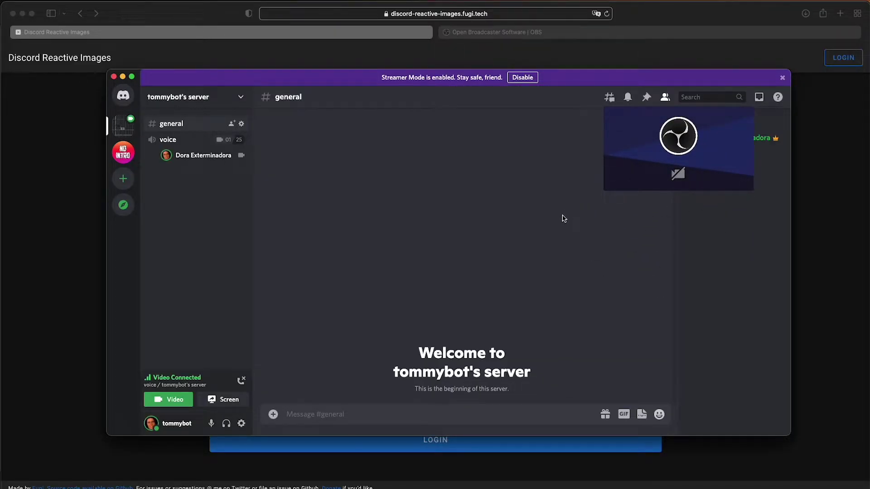
# Step: Switch the browser to the OBS Project website and launch OBS Studio from the Dock
pyautogui.click(666, 37)
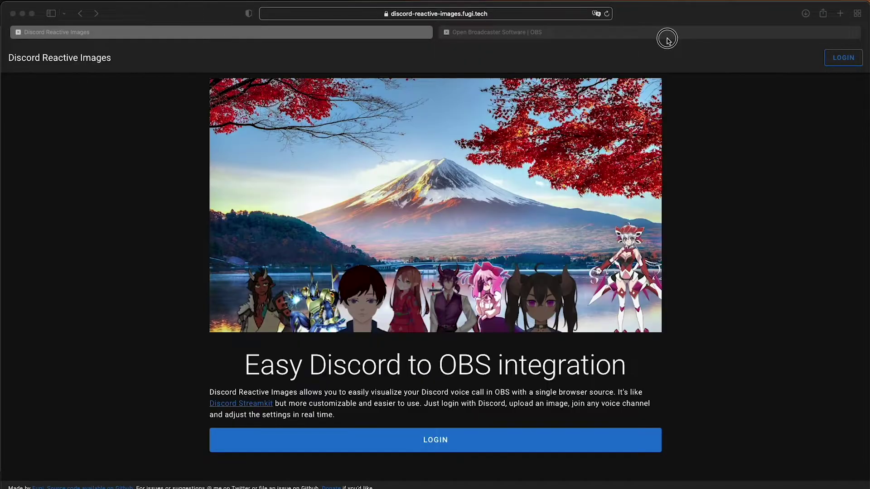
pyautogui.click(506, 33)
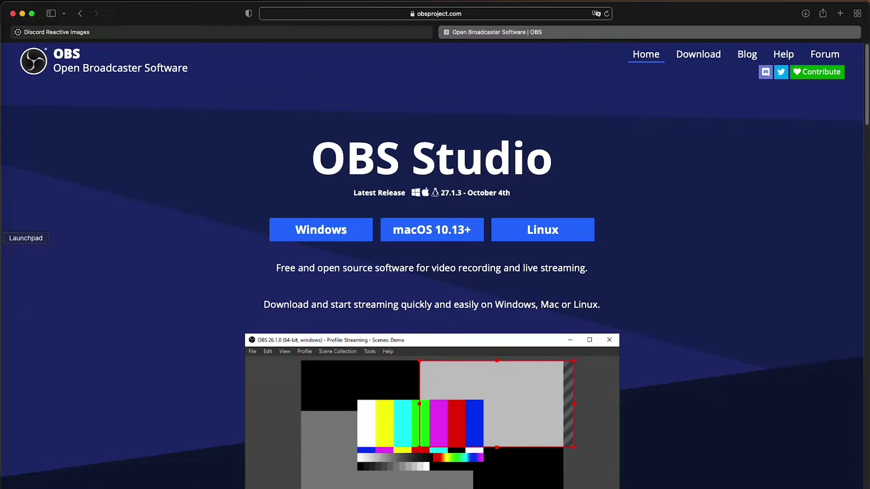
pyautogui.click(2, 431)
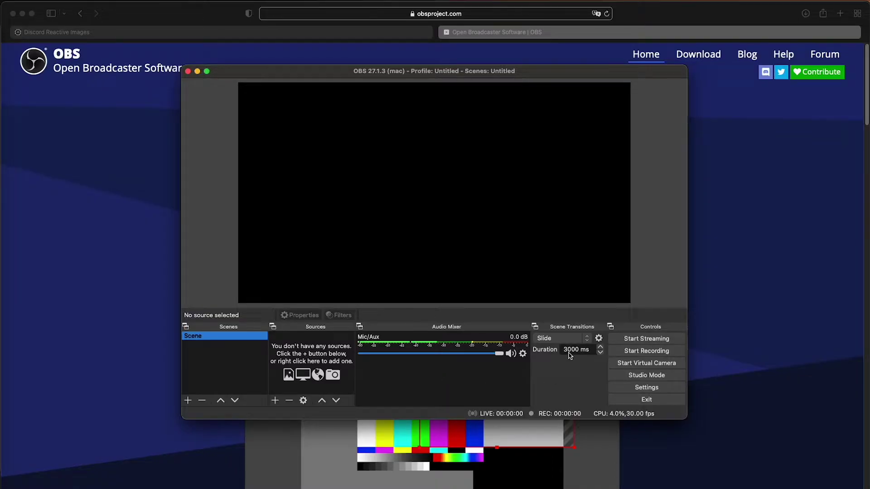
# Step: Start the OBS virtual camera with no sources and check its black feed in Discord
pyautogui.click(640, 364)
pyautogui.click(504, 278)
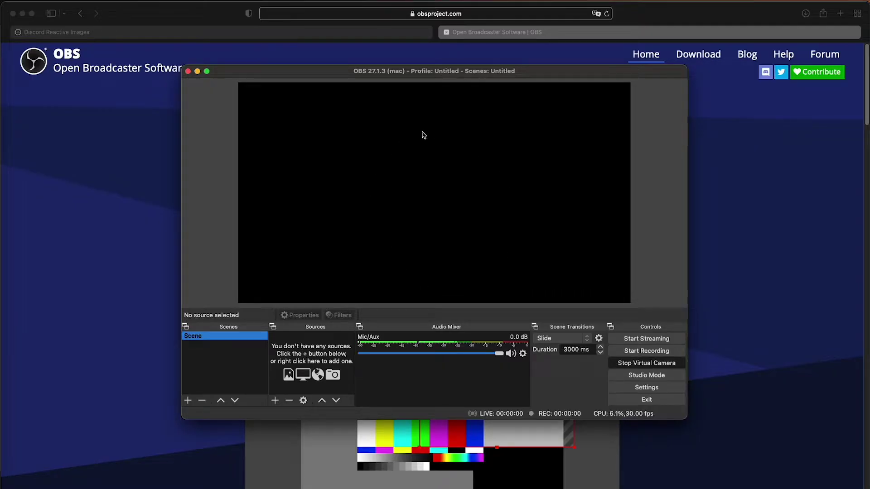
pyautogui.click(2, 410)
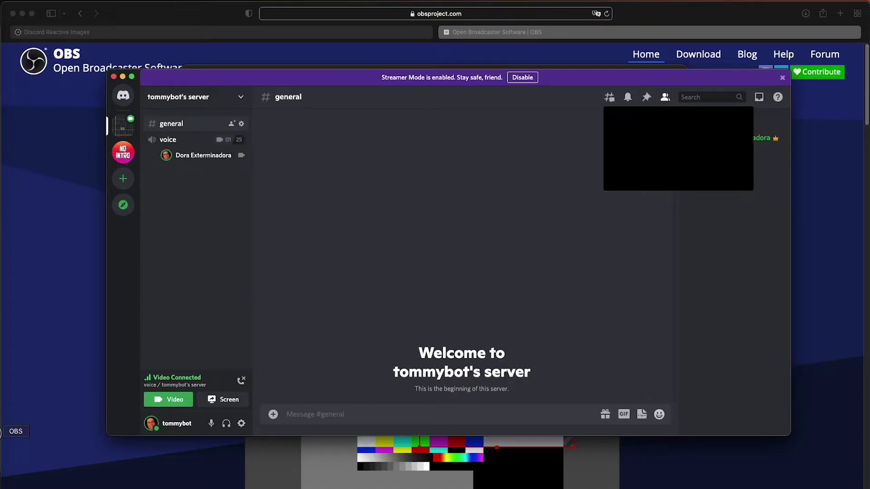
# Step: Move between OBS and Discord, then bring up the Discord Reactive Images page in the browser
pyautogui.click(2, 432)
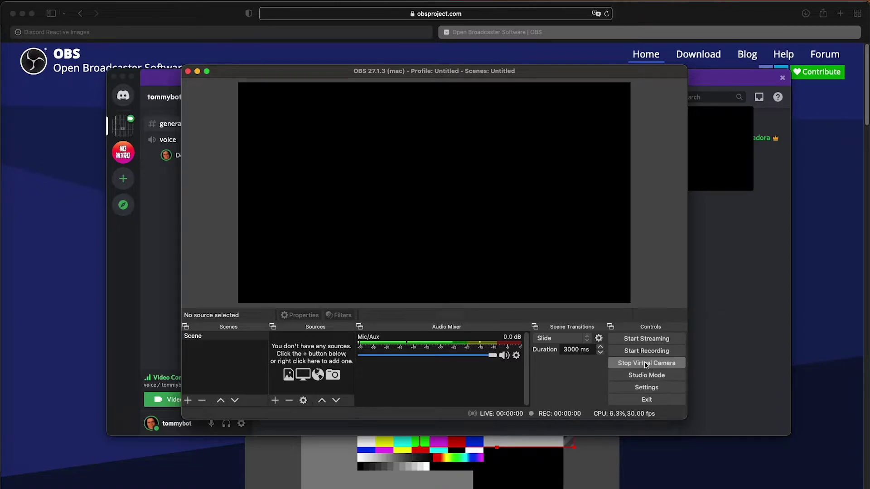
pyautogui.click(167, 292)
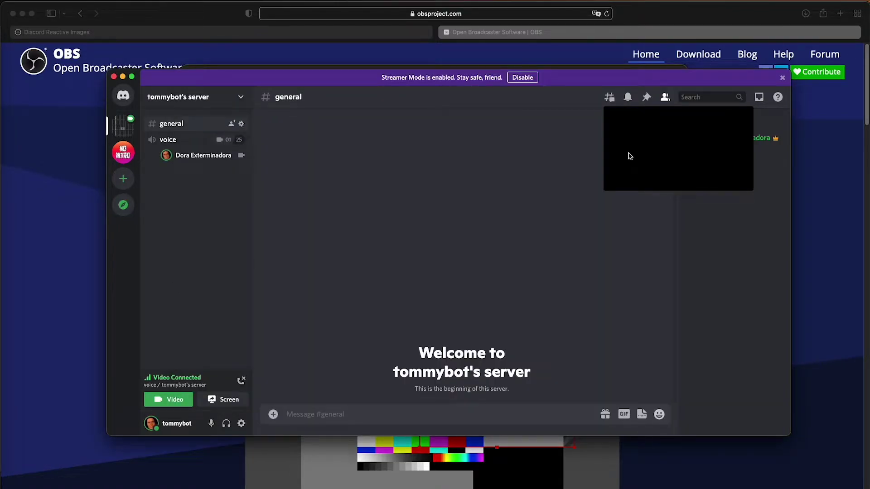
pyautogui.click(81, 107)
pyautogui.click(102, 34)
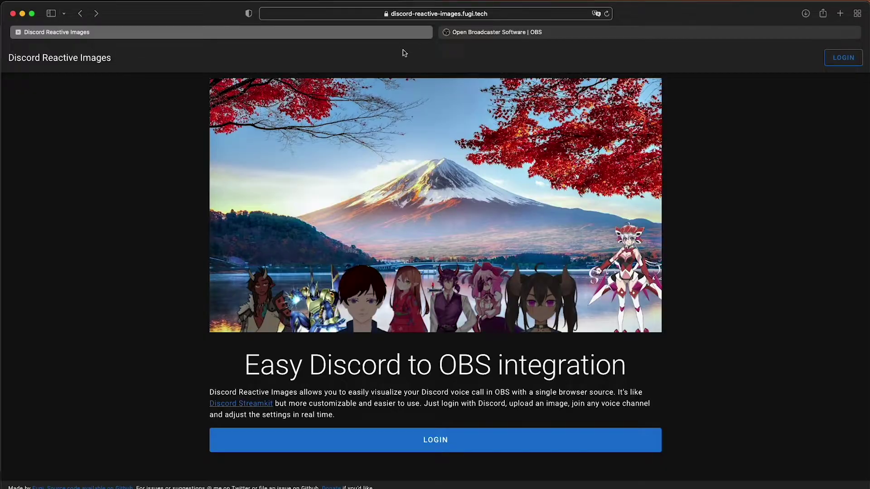
# Step: Log in to Discord Reactive Images by authorizing the Discord account to reach the image dashboard
pyautogui.click(437, 448)
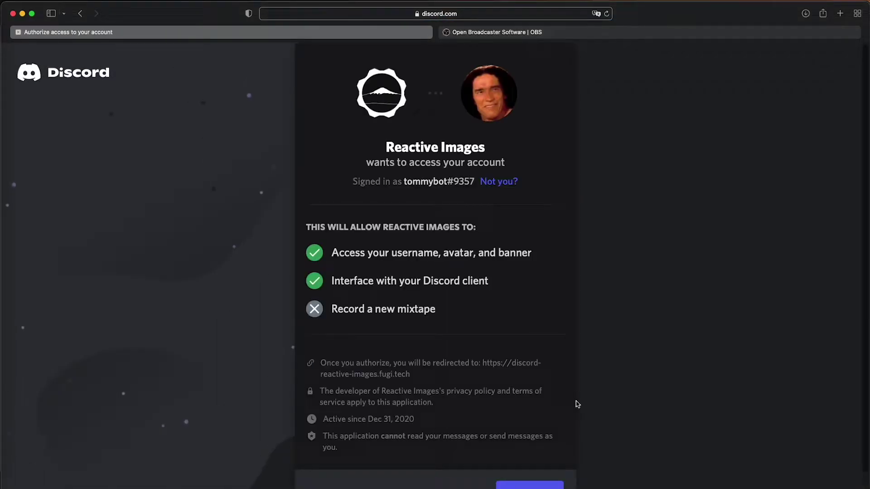
pyautogui.scroll(-1, 575, 404)
pyautogui.click(524, 477)
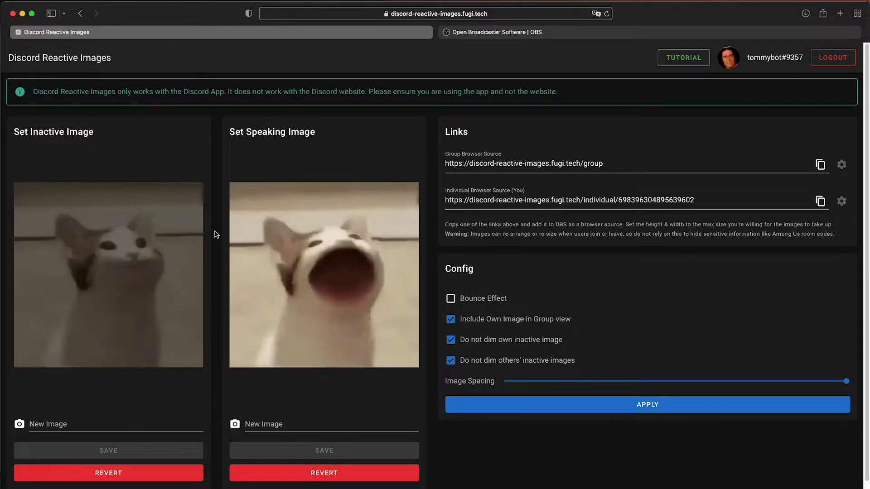
pyautogui.doubleClick(78, 131)
pyautogui.click(162, 245)
pyautogui.click(104, 273)
pyautogui.click(61, 424)
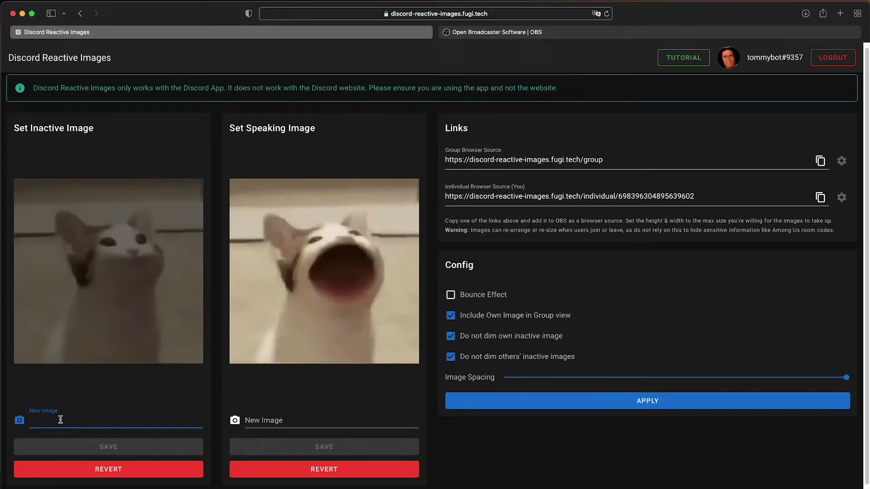
# Step: Upload 'closed mouth' as the new inactive image
pyautogui.click(60, 420)
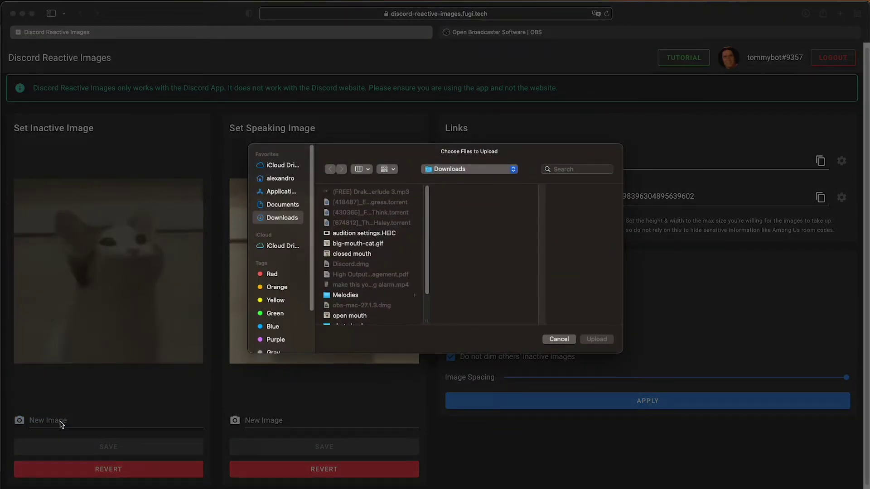
pyautogui.click(347, 254)
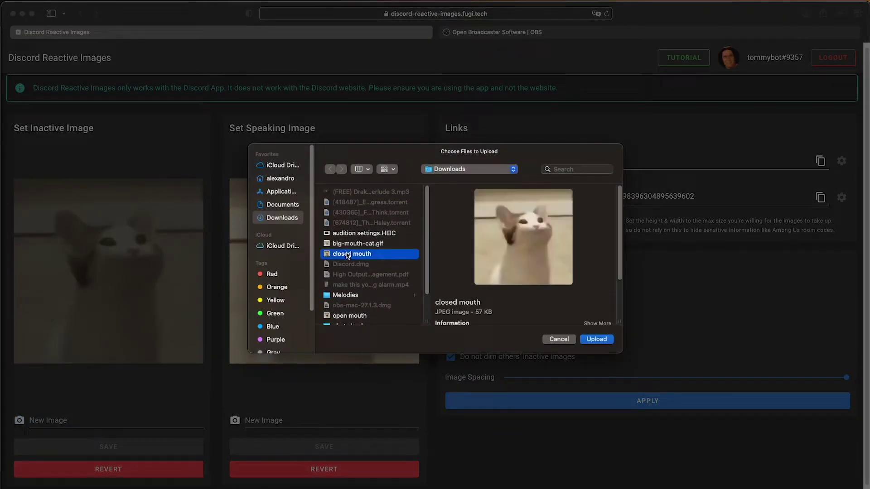
pyautogui.click(596, 340)
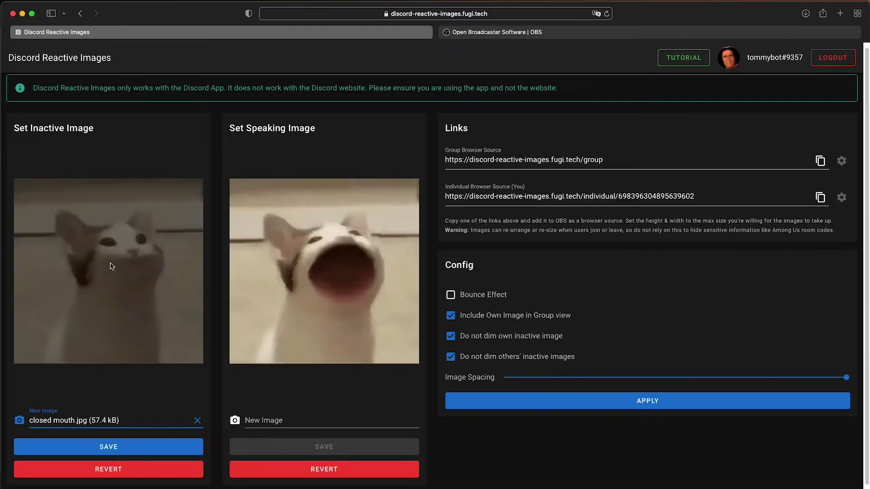
# Step: Upload 'open mouth' as the speaking image and save both images
pyautogui.click(272, 420)
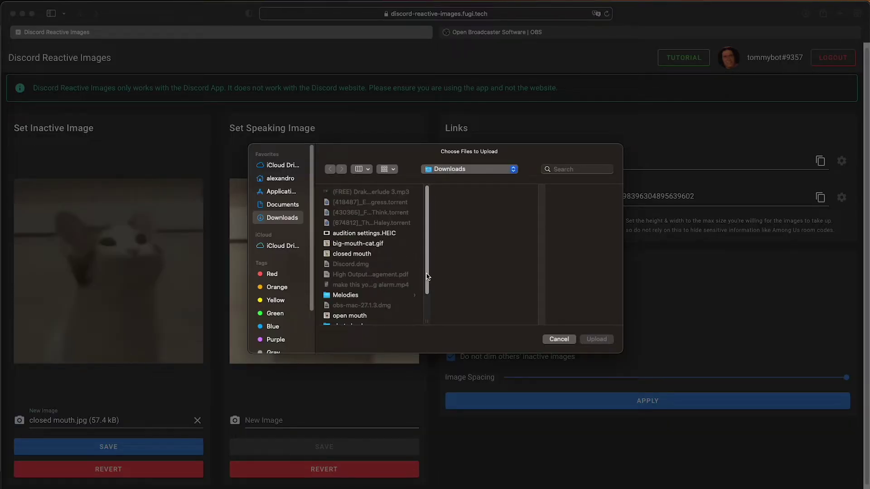
pyautogui.click(360, 316)
pyautogui.click(593, 341)
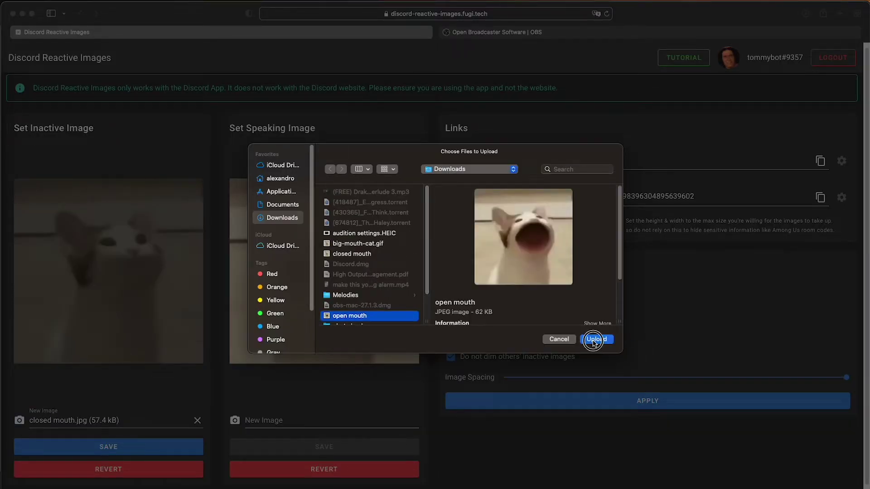
pyautogui.click(136, 447)
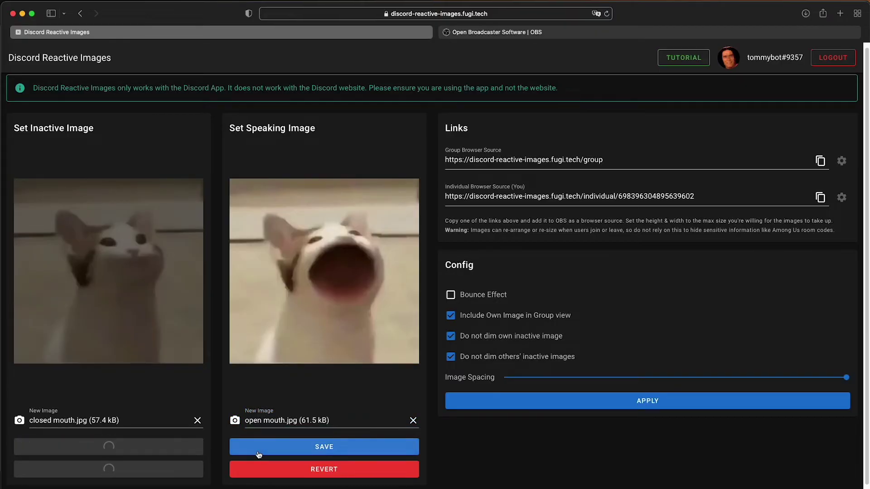
pyautogui.click(281, 451)
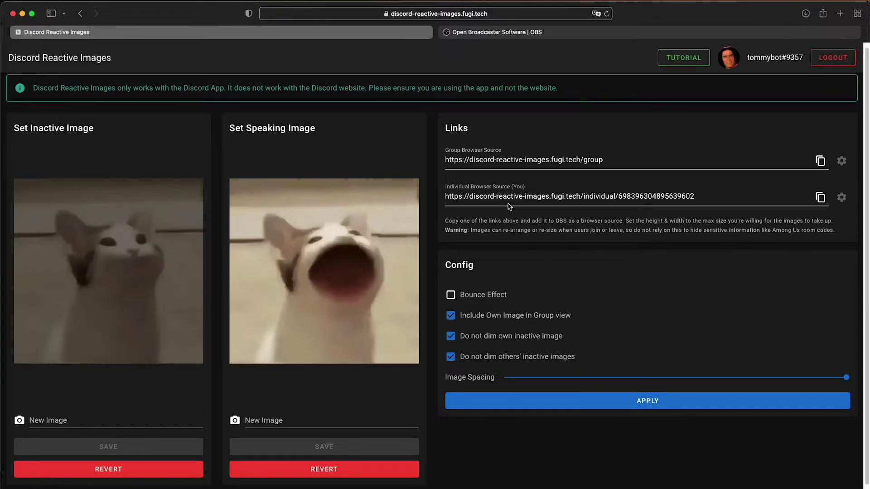
# Step: Copy the Individual Browser Source link and switch to OBS Studio
pyautogui.tripleClick(534, 198)
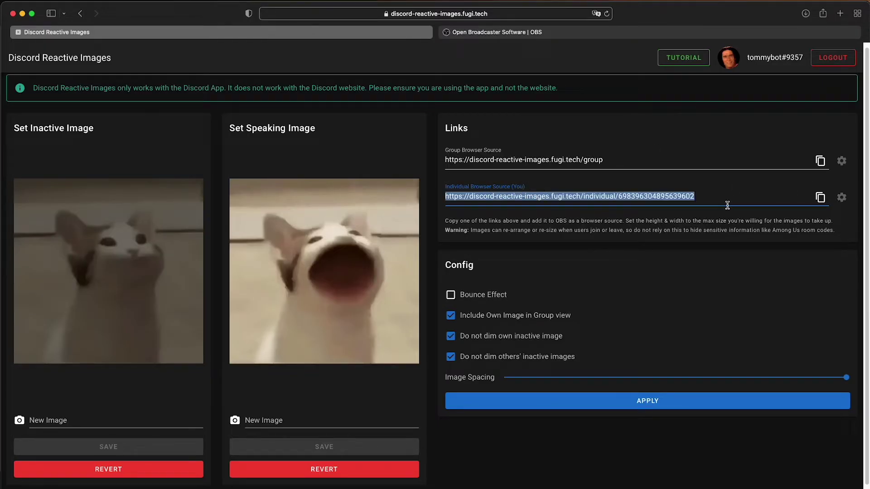
pyautogui.click(824, 199)
pyautogui.click(2, 432)
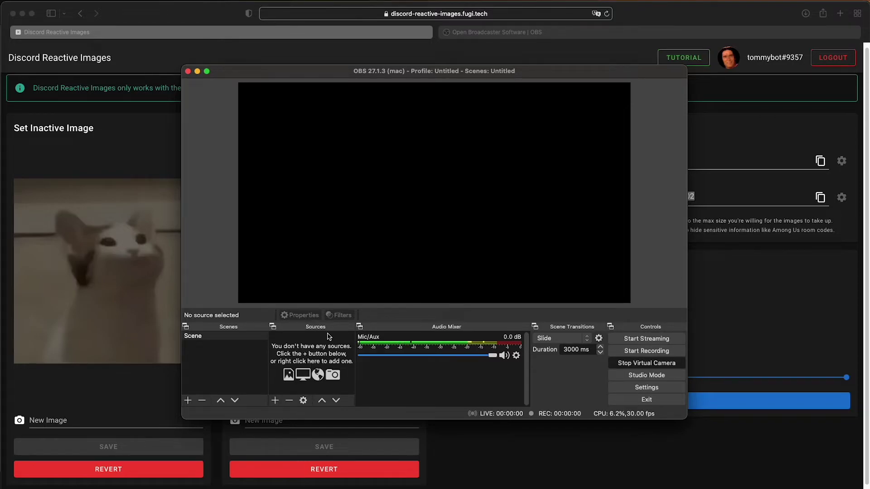
# Step: Add a Browser source whose URL is the copied individual link, keeping 800×600
pyautogui.click(275, 400)
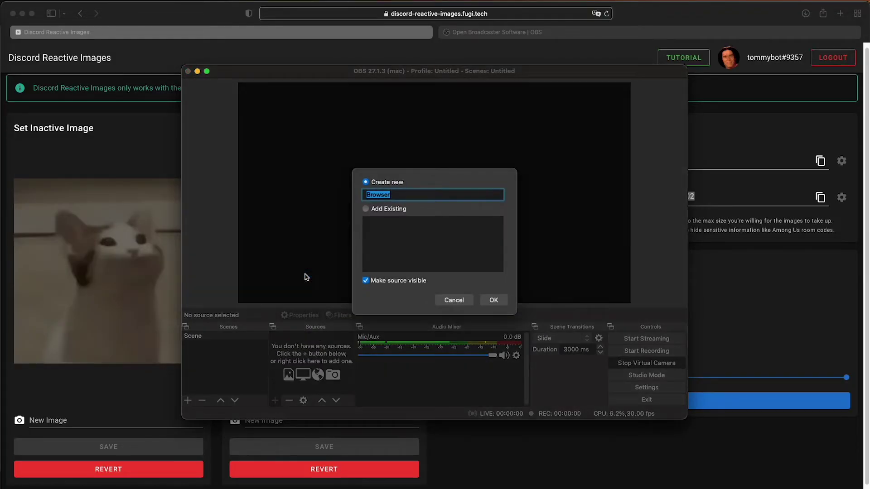
pyautogui.click(307, 275)
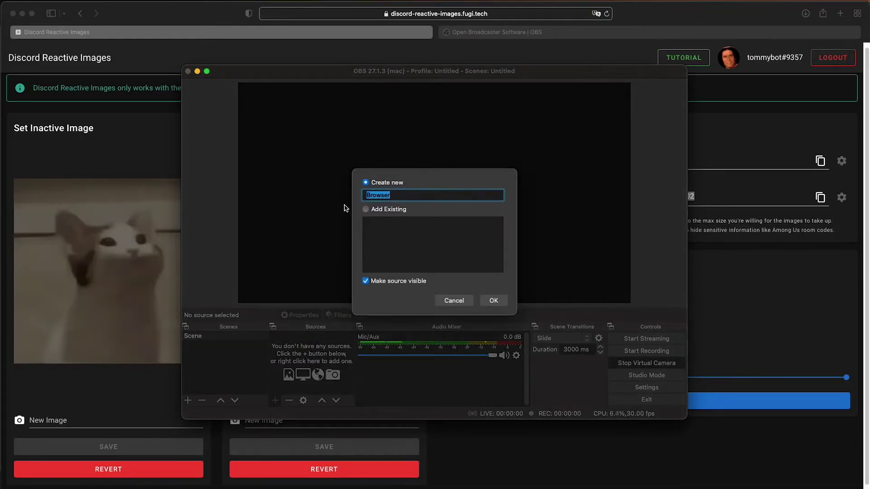
pyautogui.click(493, 301)
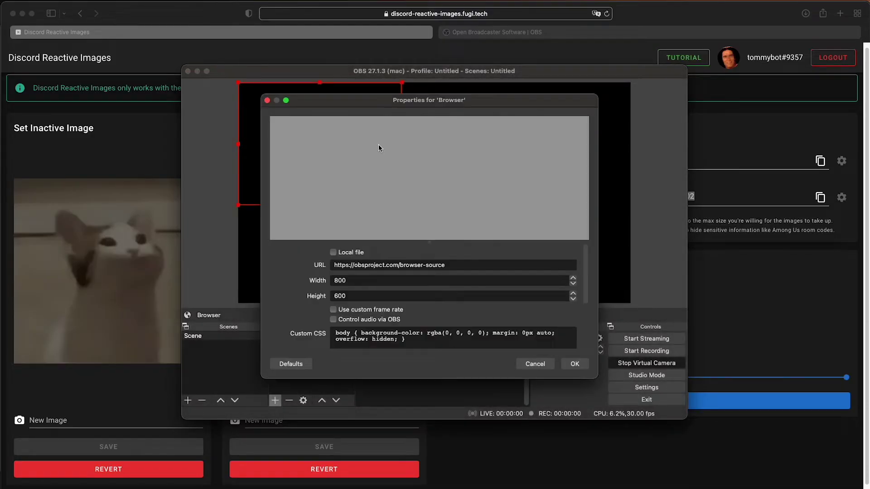
pyautogui.click(406, 268)
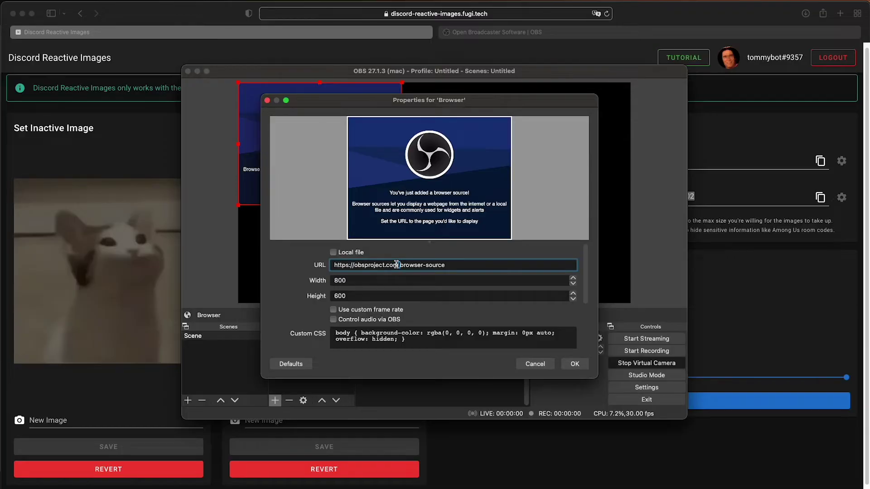
pyautogui.tripleClick(396, 265)
pyautogui.click(466, 308)
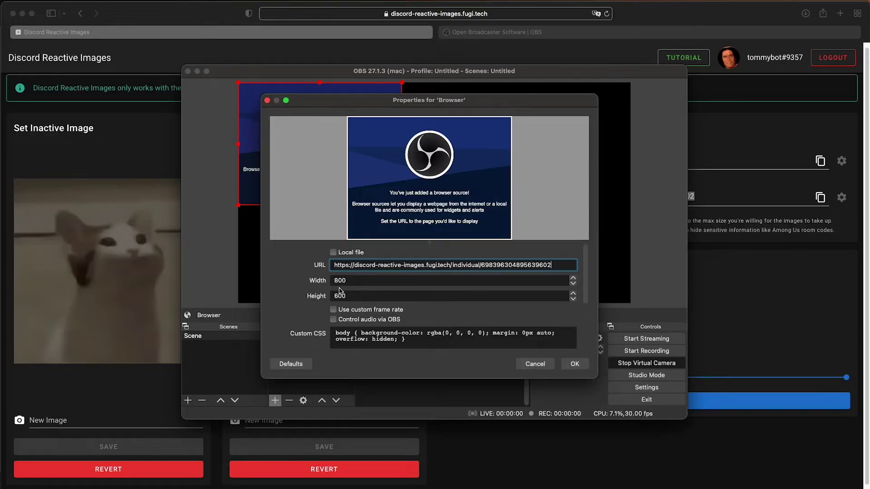
pyautogui.click(351, 282)
pyautogui.click(363, 297)
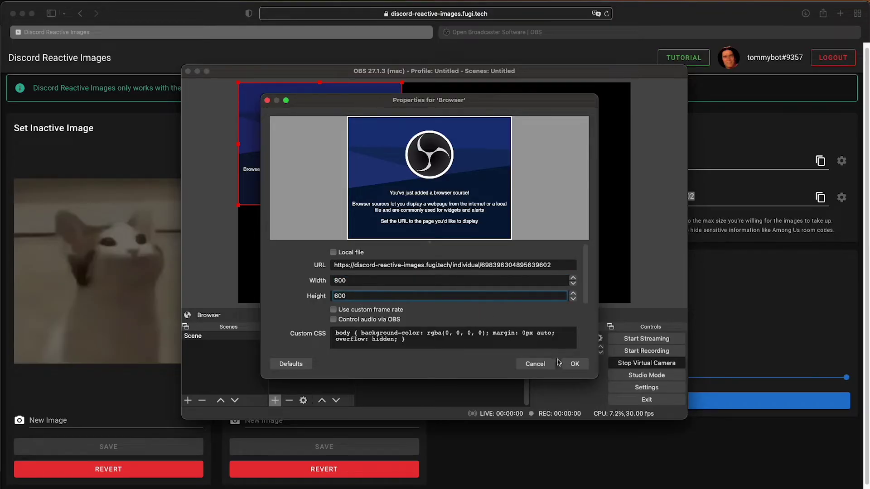
pyautogui.click(571, 364)
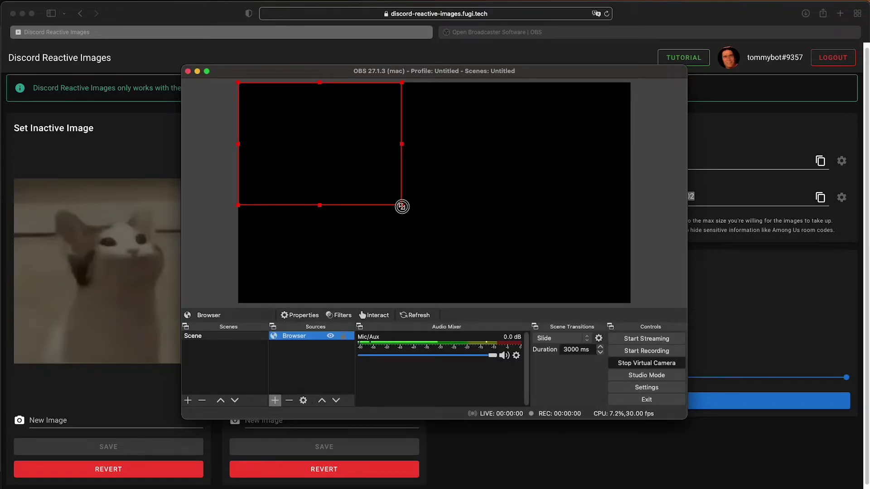
# Step: Resize and move the cat browser source to fill the canvas height near the centre
pyautogui.moveTo(402, 207); pyautogui.dragTo(453, 245)
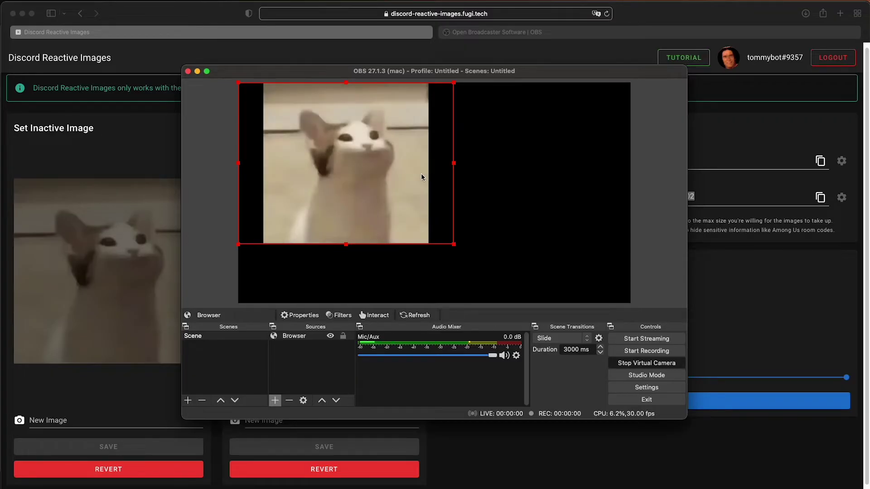
pyautogui.moveTo(421, 177); pyautogui.dragTo(563, 292)
pyautogui.moveTo(474, 229); pyautogui.dragTo(485, 243)
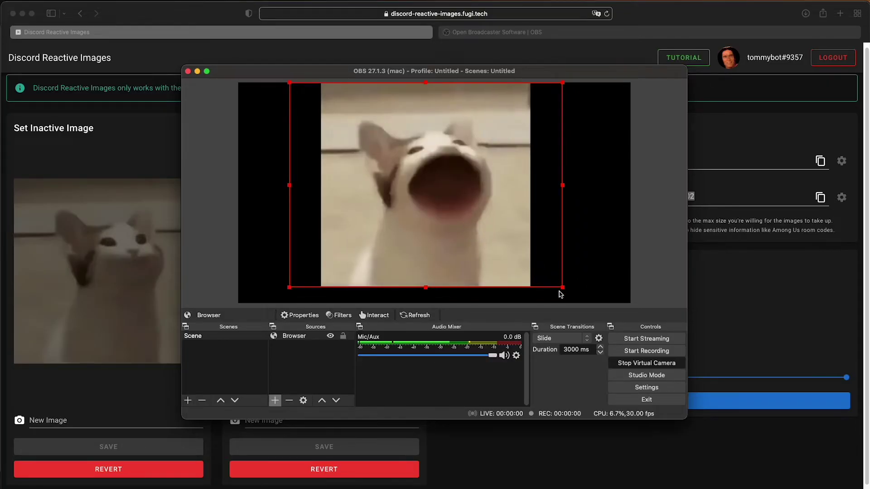
pyautogui.moveTo(562, 288); pyautogui.dragTo(580, 303)
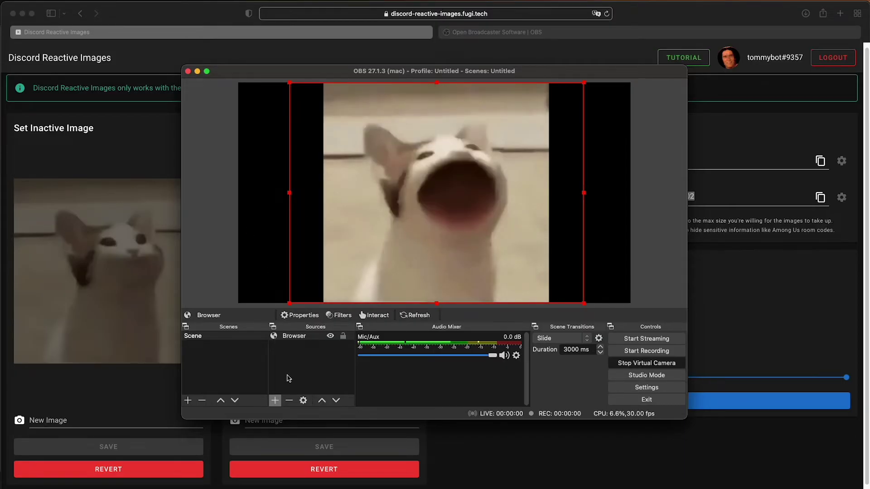
# Step: Bring Discord forward to see the cat feed toggling open and closed mouth as your video
pyautogui.click(4, 414)
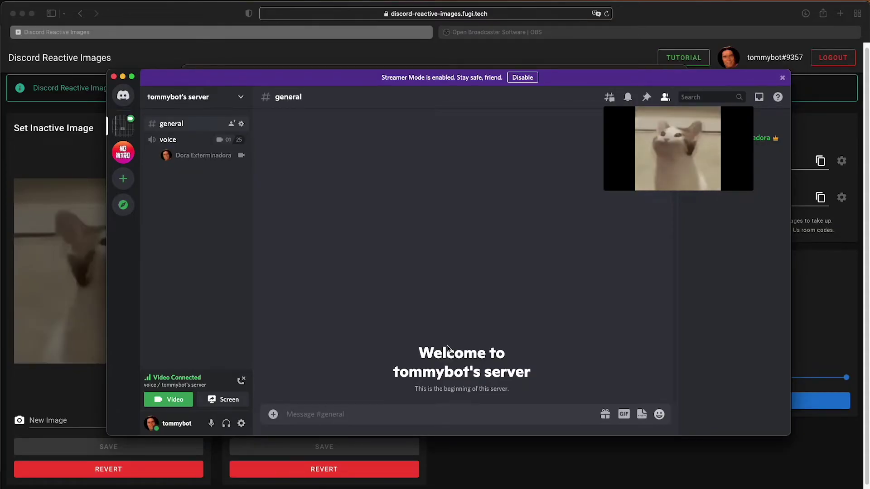
# Step: Enable and apply the Bounce Effect in Reactive Images, then return to the Discord call
pyautogui.press('super+Tab')
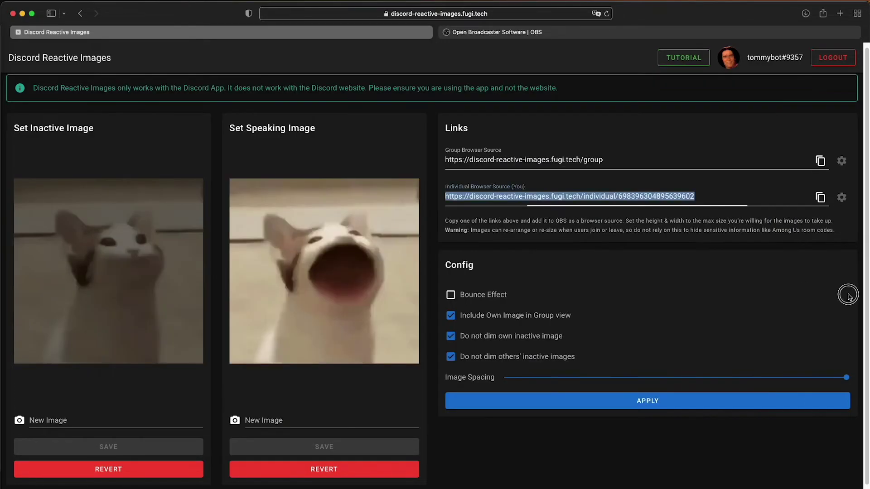
pyautogui.click(451, 296)
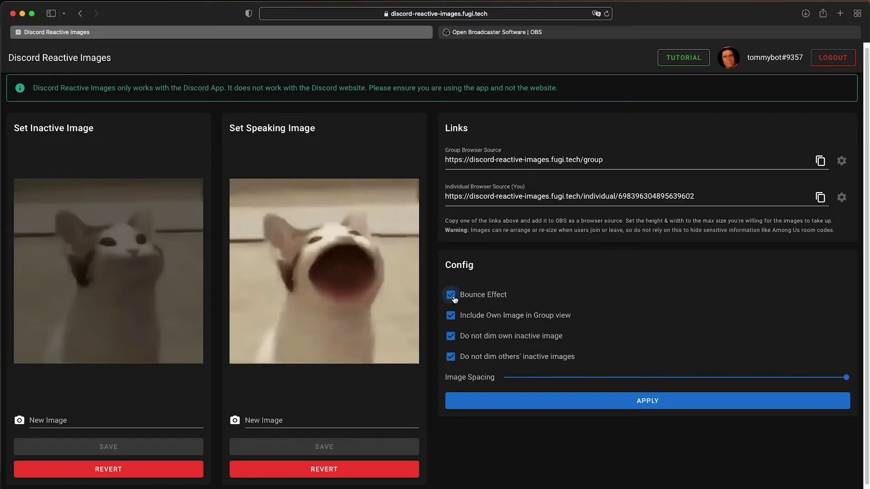
pyautogui.click(561, 406)
pyautogui.click(2, 408)
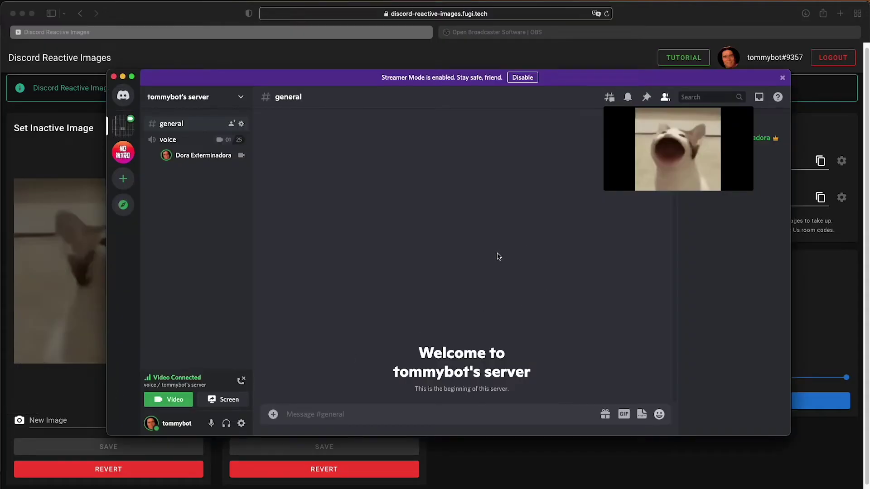
# Step: Flip the cat source horizontally via Transform > Flip Horizontal in OBS, then return to Discord
pyautogui.moveTo(658, 179)
pyautogui.click(3, 432)
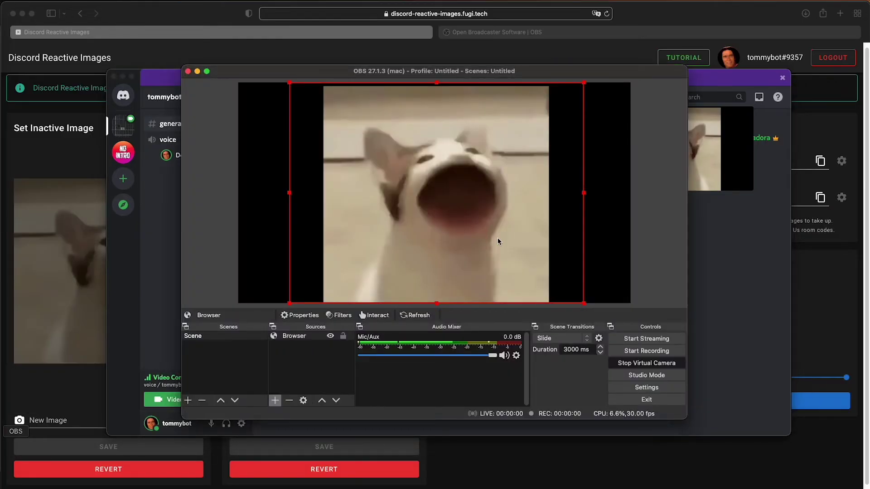
pyautogui.rightClick(453, 192)
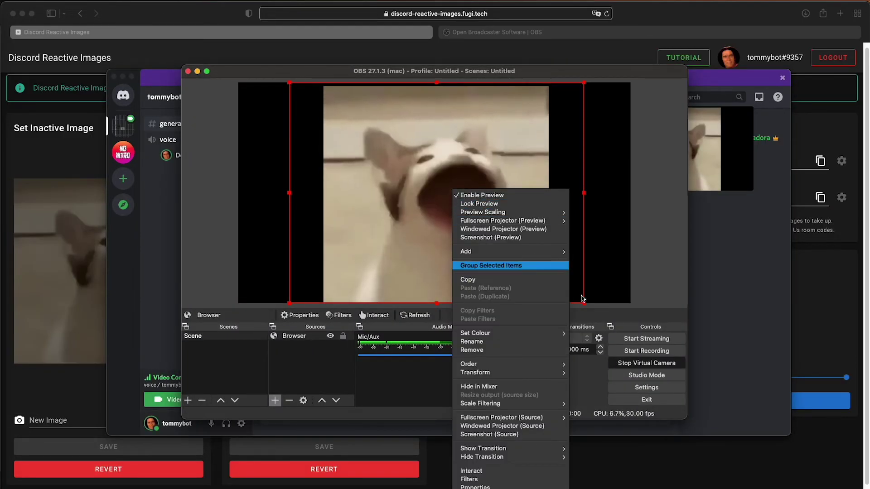
pyautogui.moveTo(544, 373)
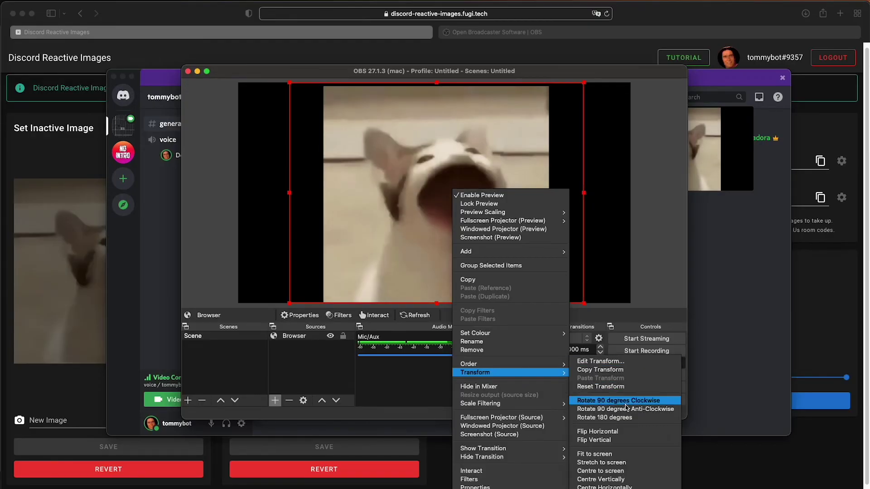
pyautogui.click(605, 433)
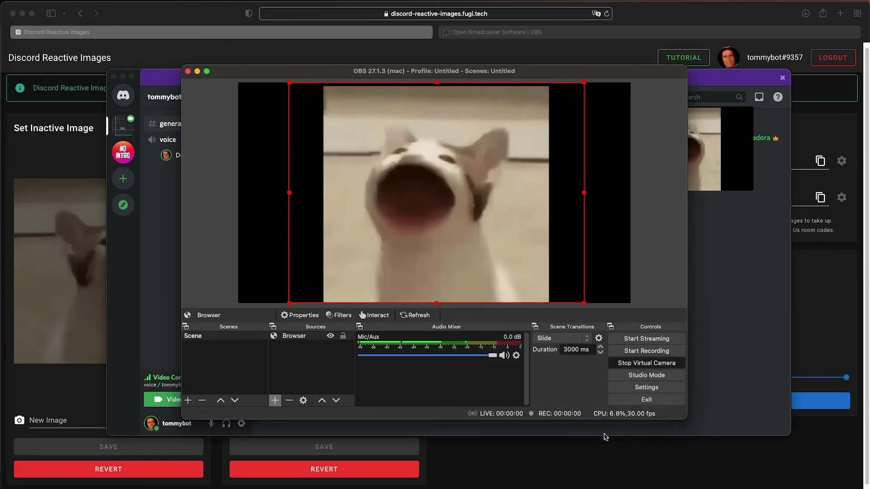
pyautogui.click(709, 247)
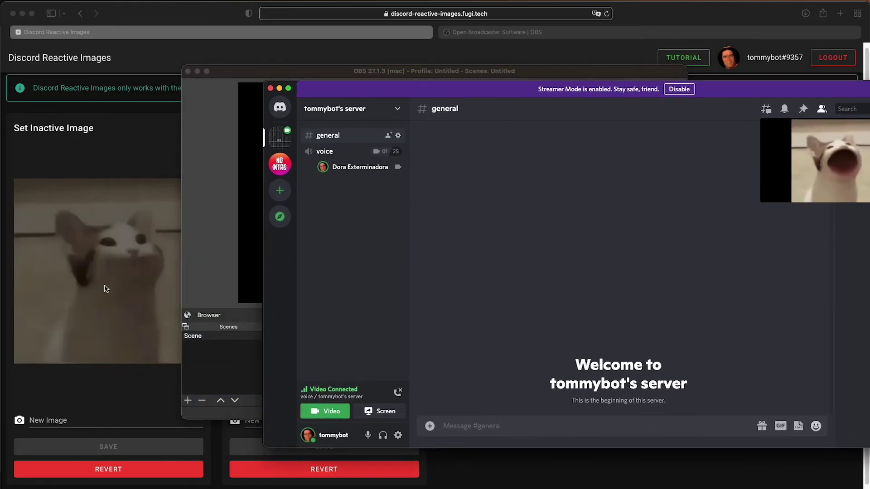
# Step: Shift the Discord call window leftward so the whole mirrored cat video is visible on screen
pyautogui.moveTo(572, 92); pyautogui.dragTo(396, 78)
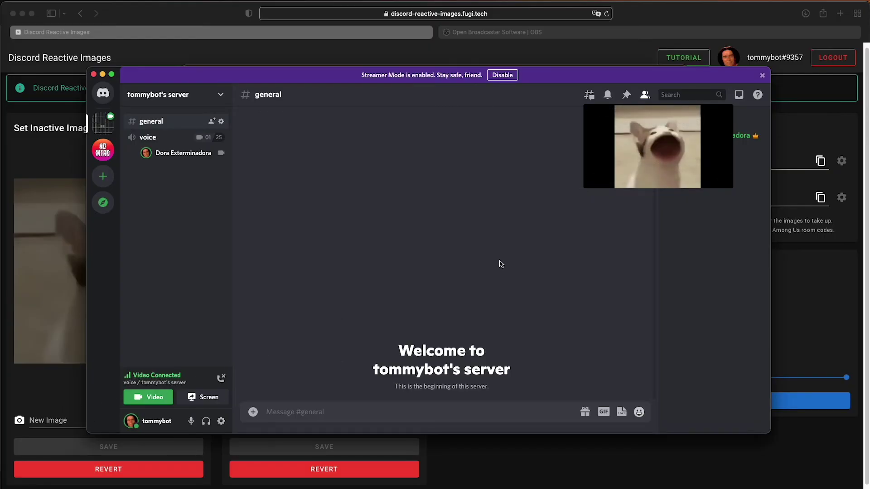
pyautogui.moveTo(655, 154)
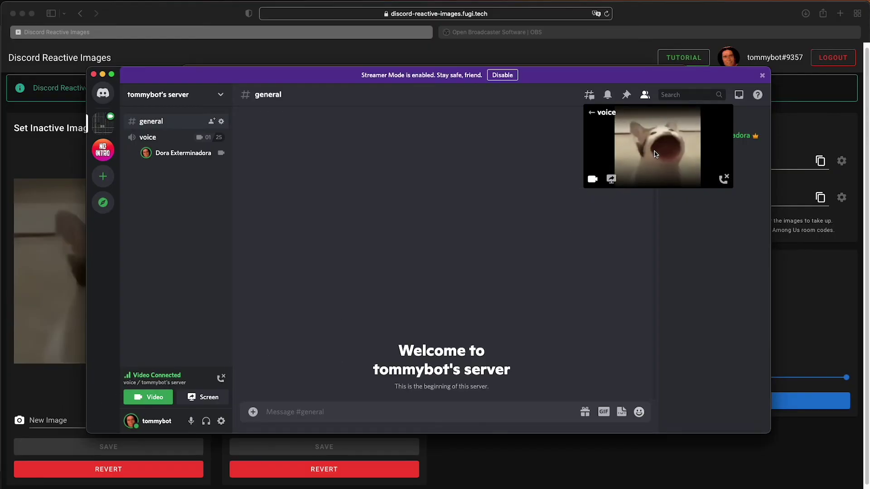